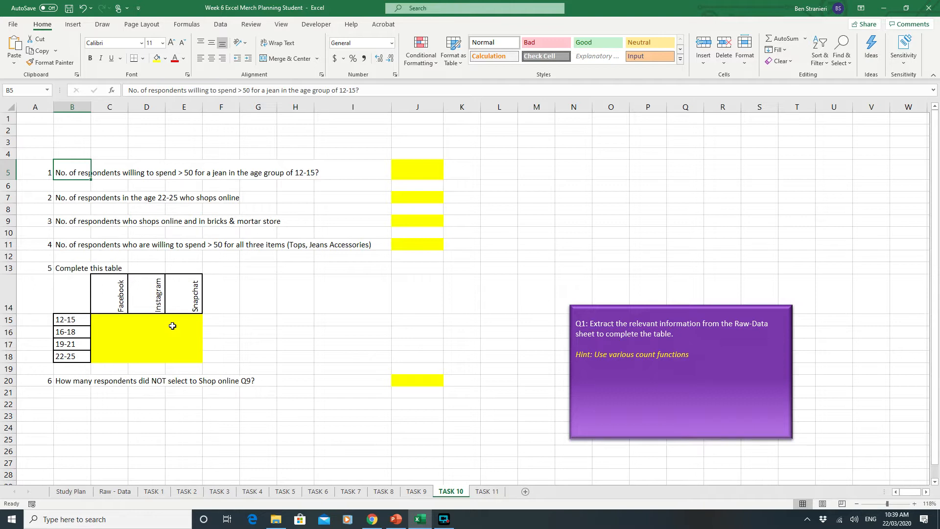
Step: Start a COUNTIFS formula in J5 of TASK 10, using the age 12-15 range 'Raw - Data'!B4:B105 with criterion 1
{"action": "left_click", "coordinate": [71, 195]}
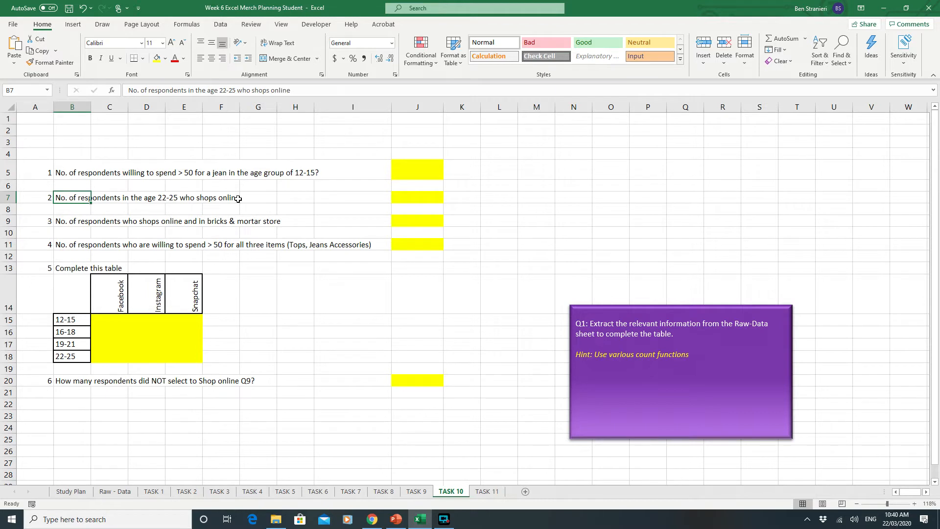
{"action": "left_click", "coordinate": [409, 174]}
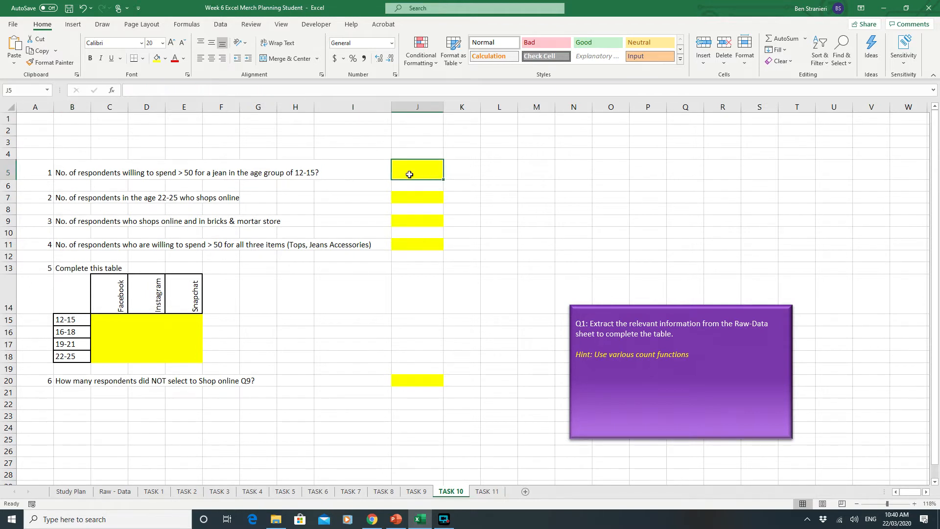
{"action": "type", "text": "="}
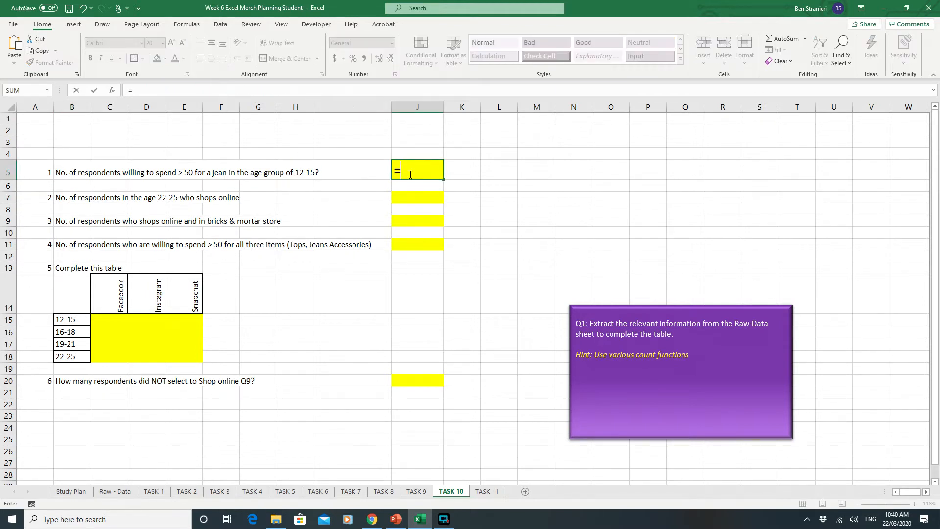
{"action": "type", "text": "count"}
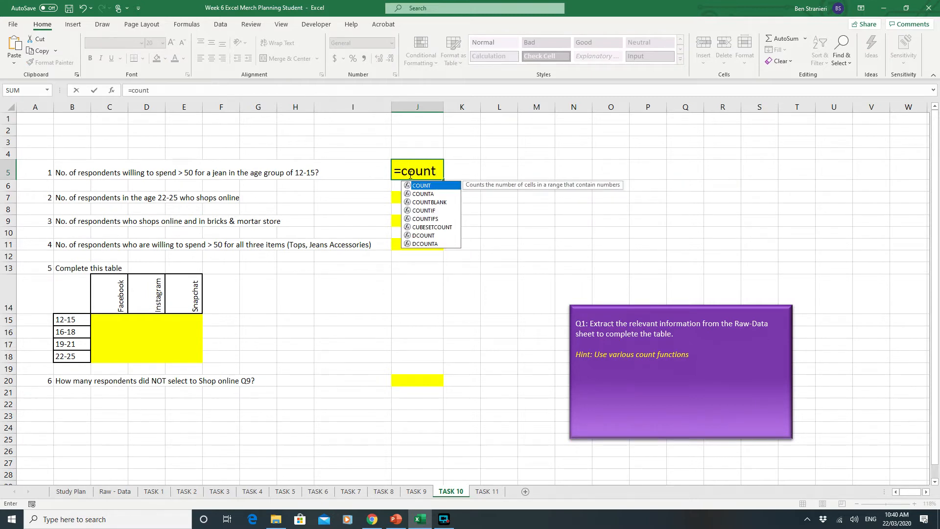
{"action": "type", "text": "i"}
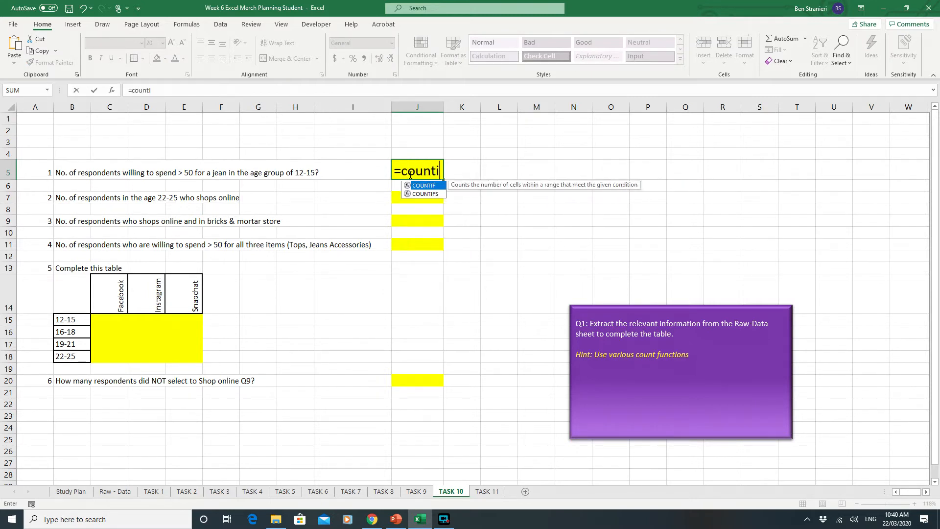
{"action": "type", "text": "fs"}
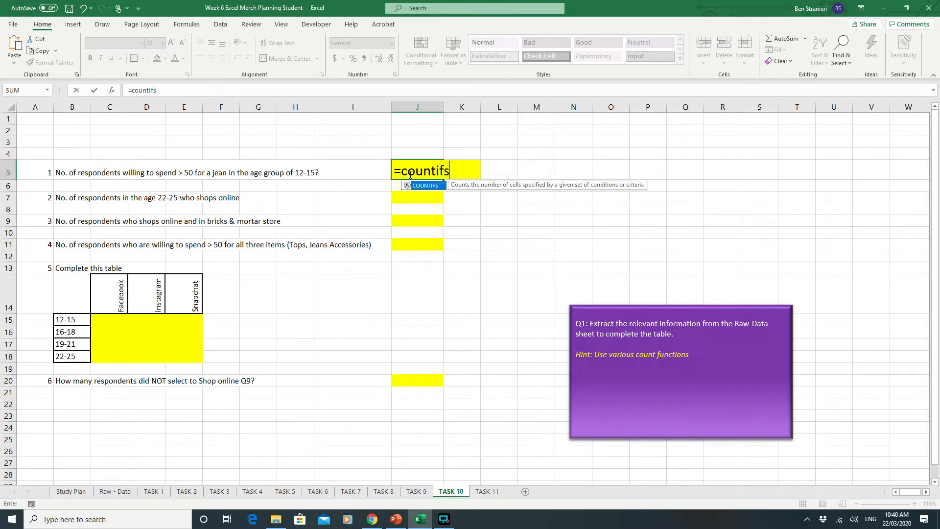
{"action": "type", "text": "("}
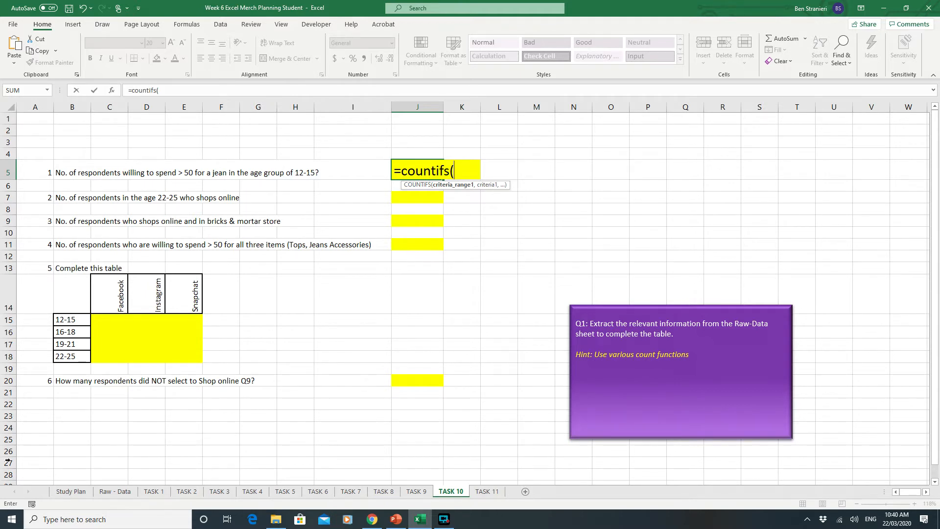
{"action": "left_click", "coordinate": [116, 492]}
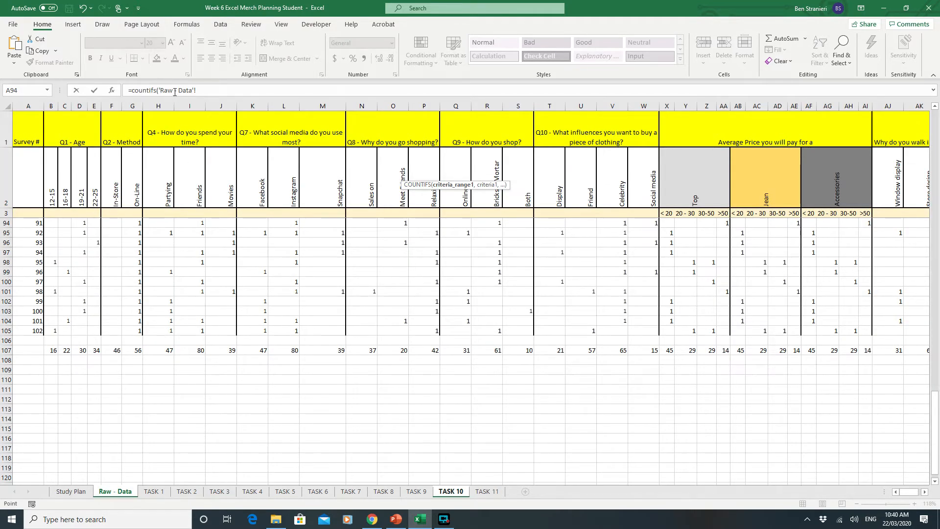
{"action": "left_click_drag", "start_coordinate": [54, 333], "coordinate": [55, 221]}
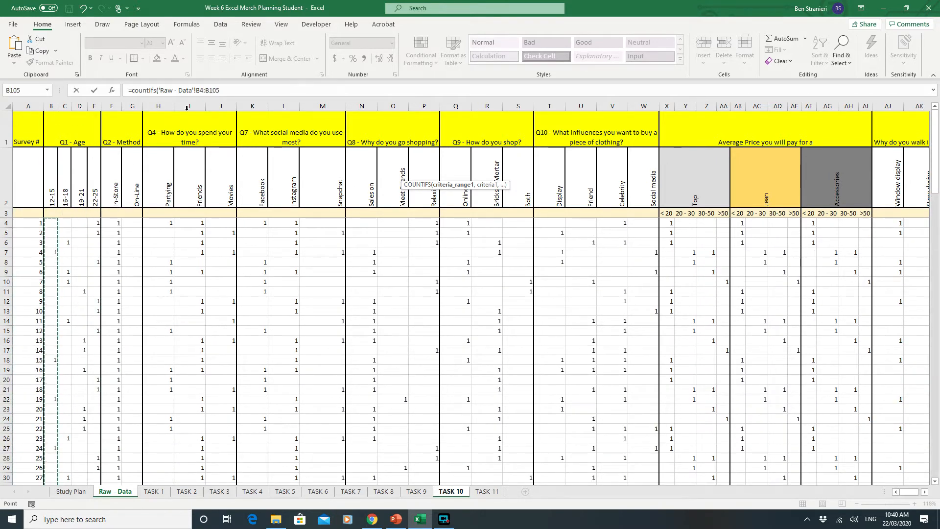
{"action": "left_click", "coordinate": [224, 90]}
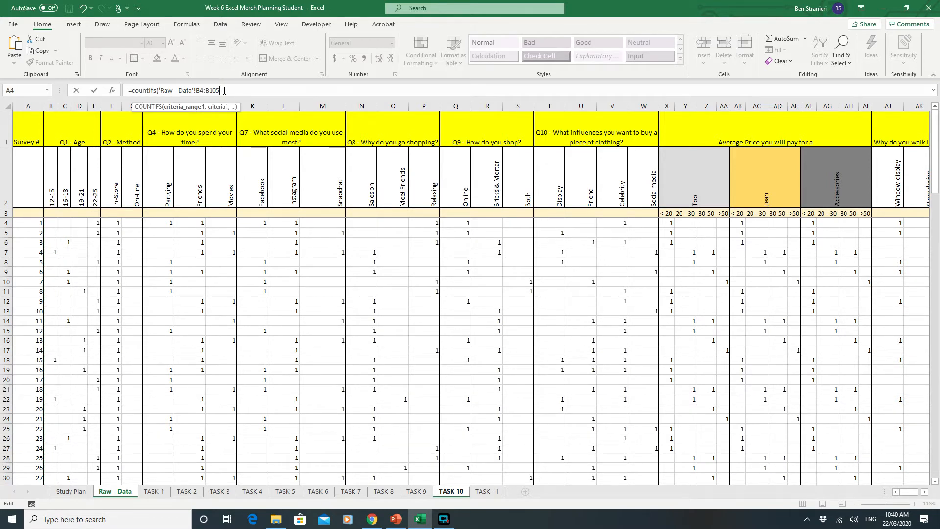
{"action": "type", "text": ",1"}
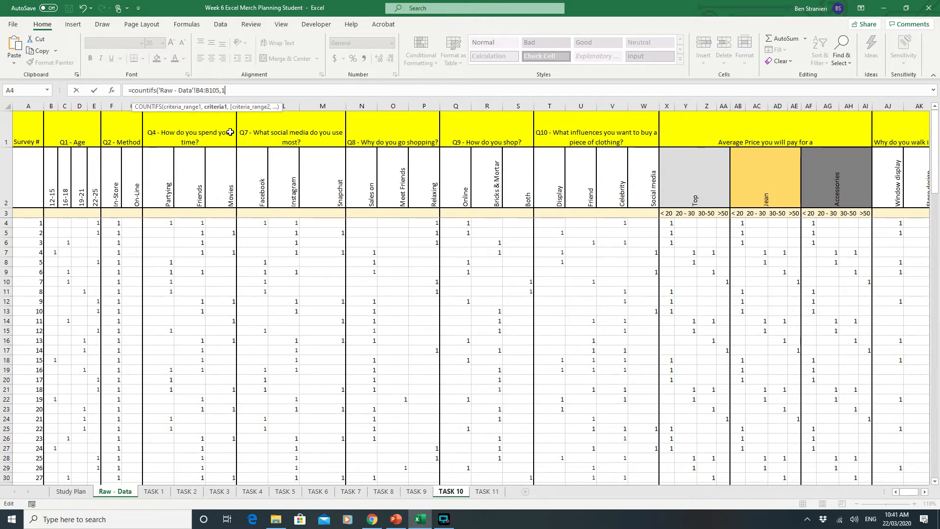
Step: Complete the J5 COUNTIFS formula with the jean >50 range 'Raw - Data'!AE4:AE105 and criterion 1
{"action": "type", "text": ","}
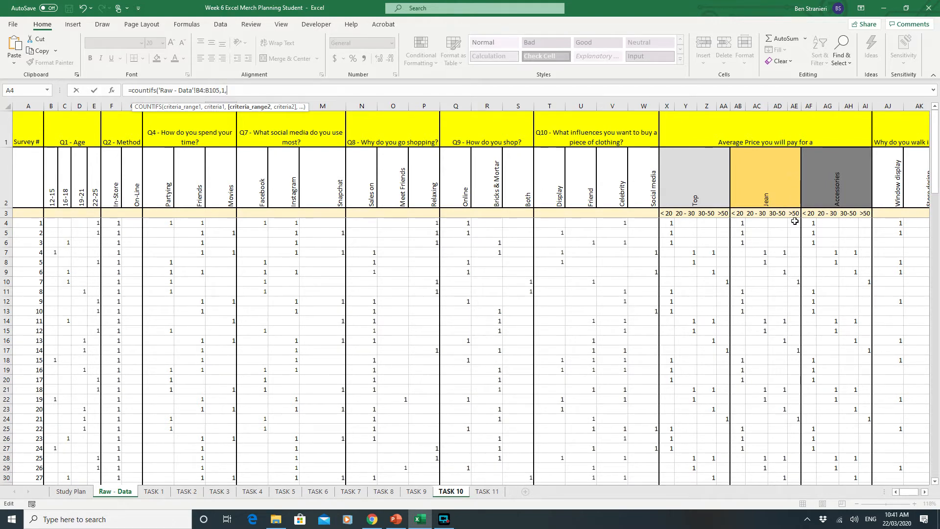
{"action": "left_click_drag", "start_coordinate": [794, 221], "coordinate": [793, 456]}
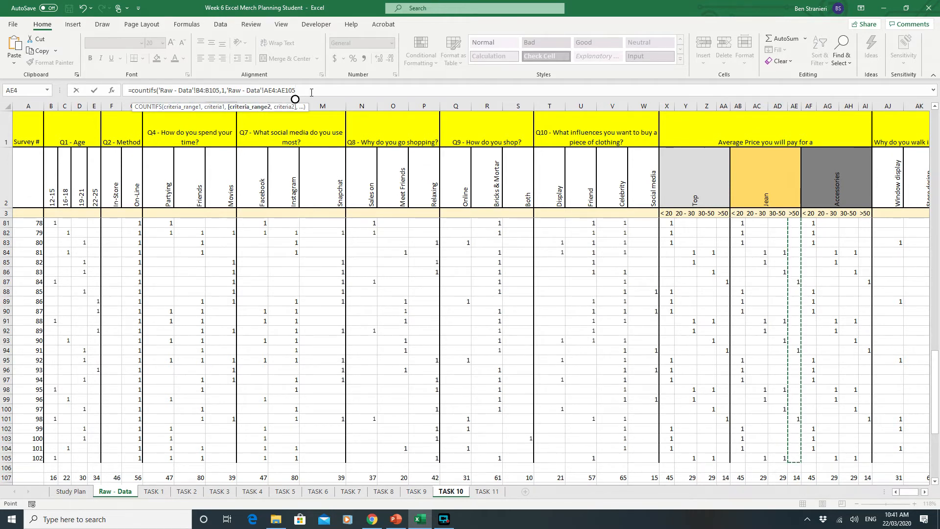
{"action": "type", "text": ",1"}
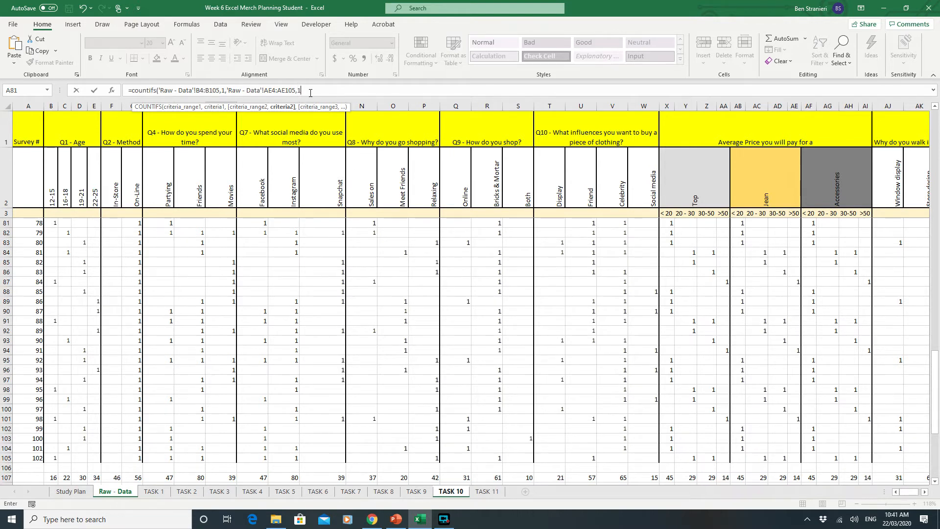
{"action": "type", "text": ")"}
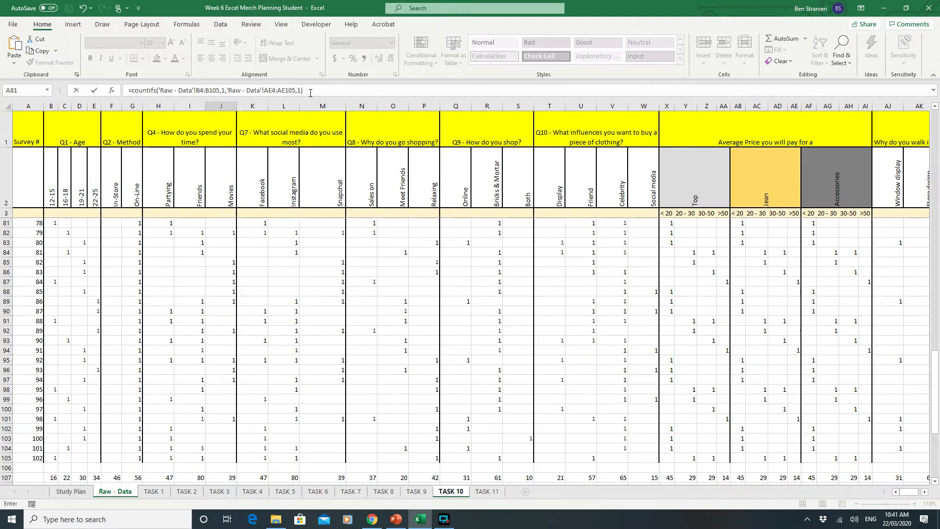
{"action": "key", "text": "Return"}
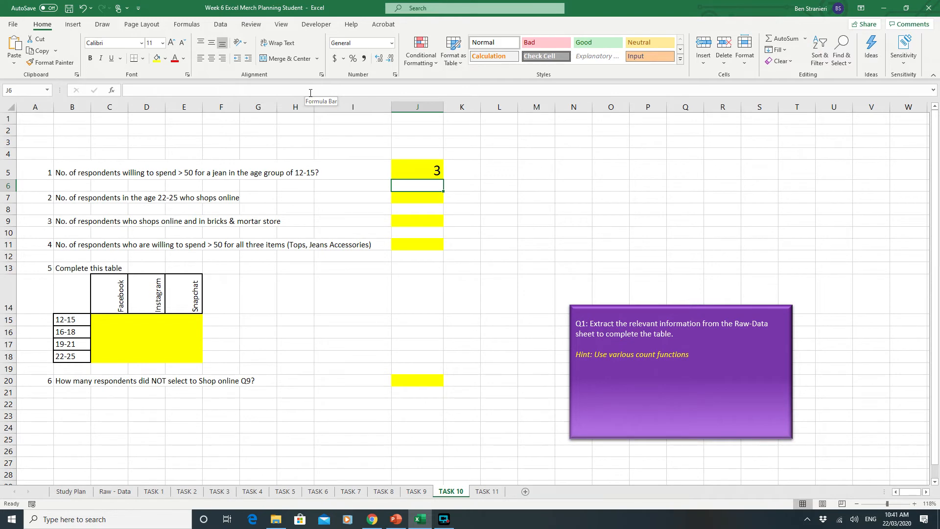
Step: Examine how the age 12-15 and jean >50 columns match within a Raw - Data row, and check the TASK 10 social media table's headings
{"action": "left_click", "coordinate": [154, 491]}
{"action": "left_click", "coordinate": [115, 492]}
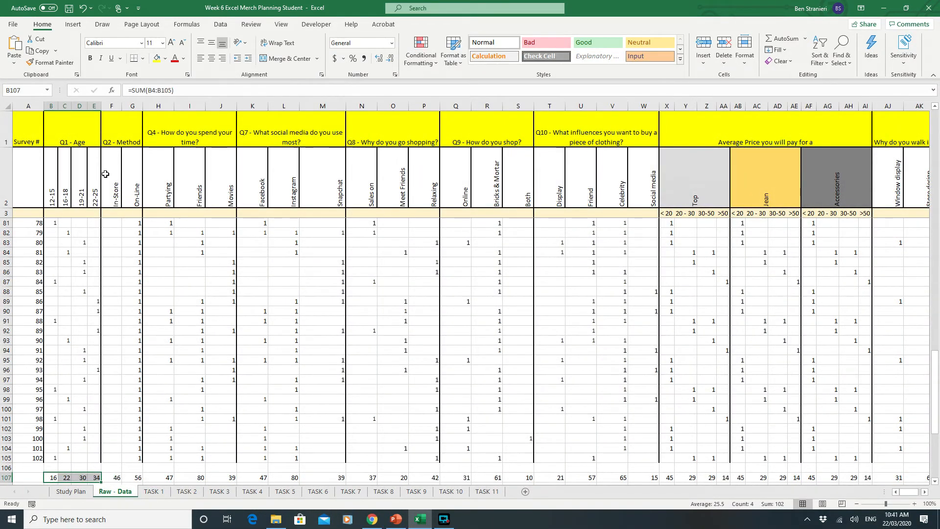
{"action": "left_click", "coordinate": [53, 222]}
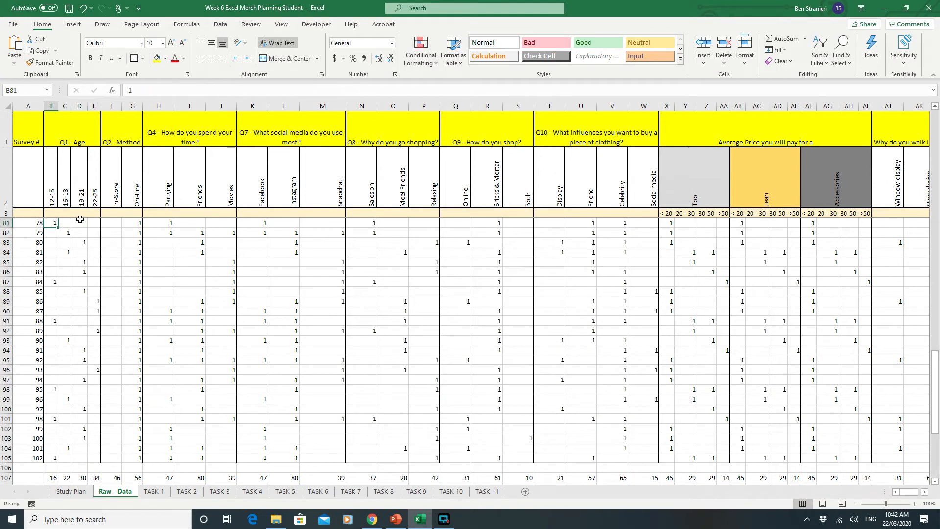
{"action": "left_click", "coordinate": [797, 223]}
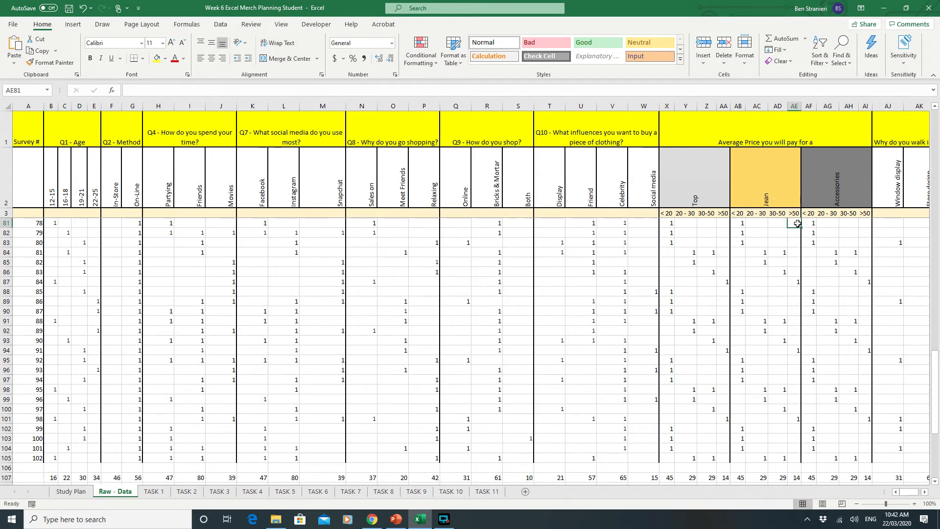
{"action": "left_click", "coordinate": [4, 223]}
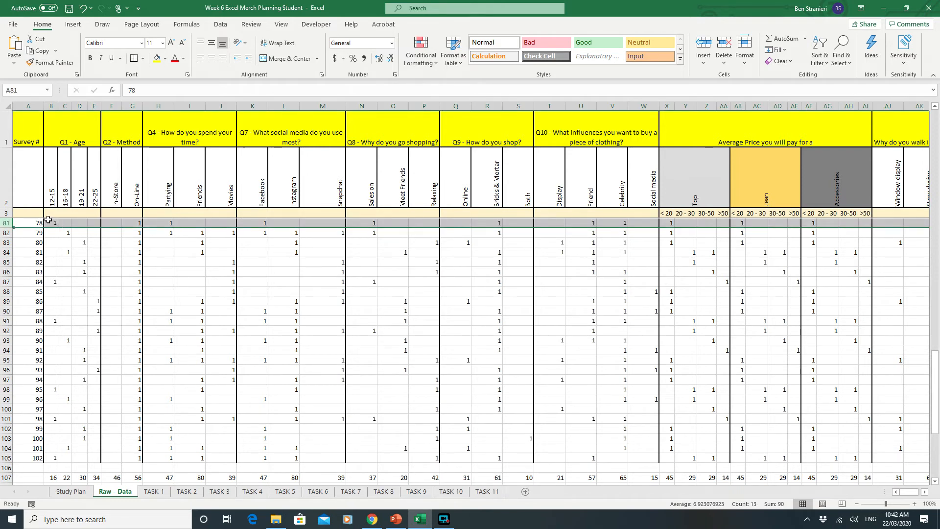
{"action": "left_click", "coordinate": [460, 492]}
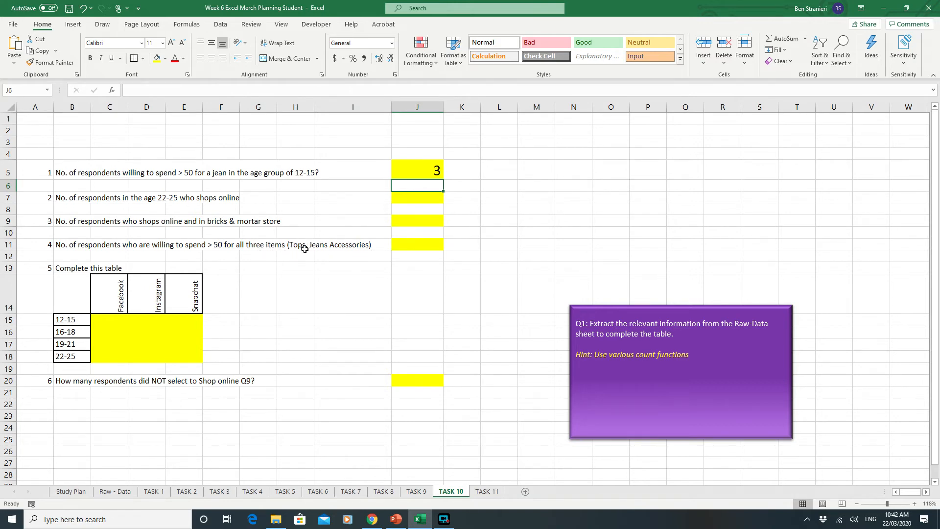
{"action": "left_click", "coordinate": [115, 319]}
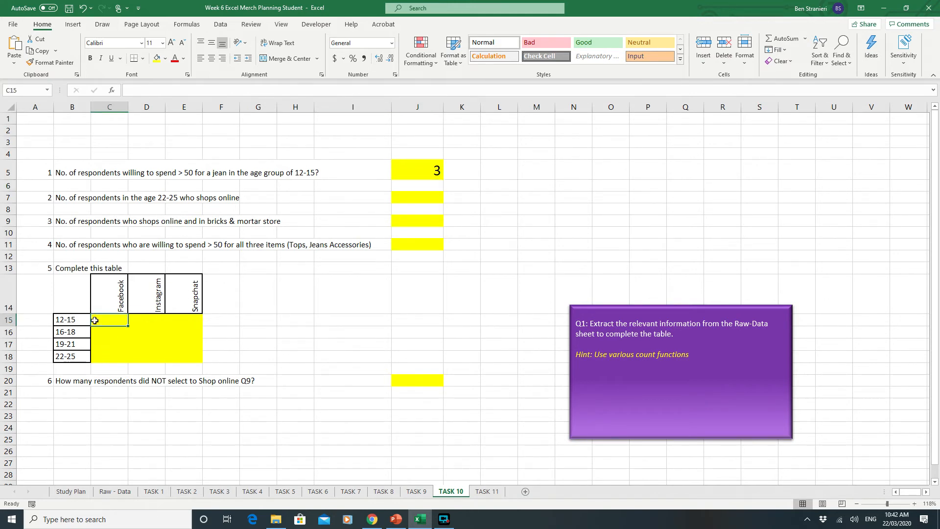
{"action": "left_click", "coordinate": [78, 322]}
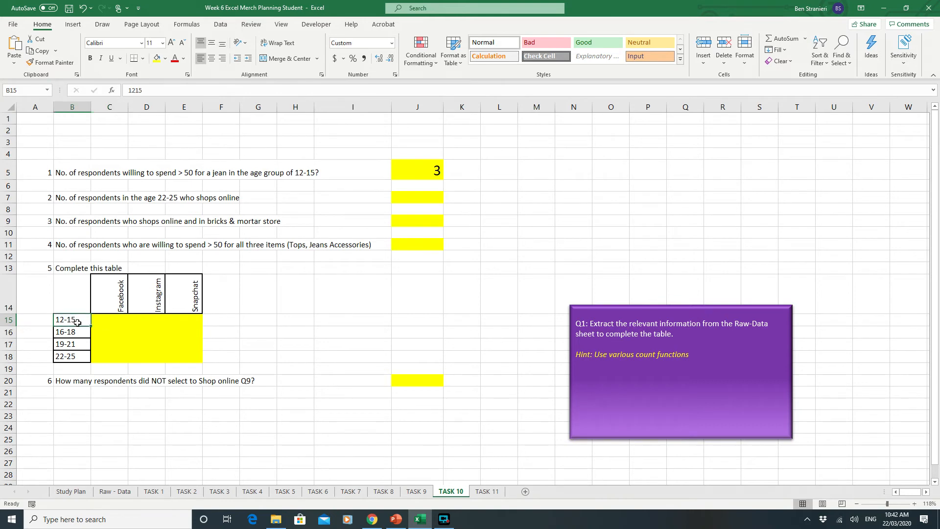
{"action": "left_click", "coordinate": [115, 301]}
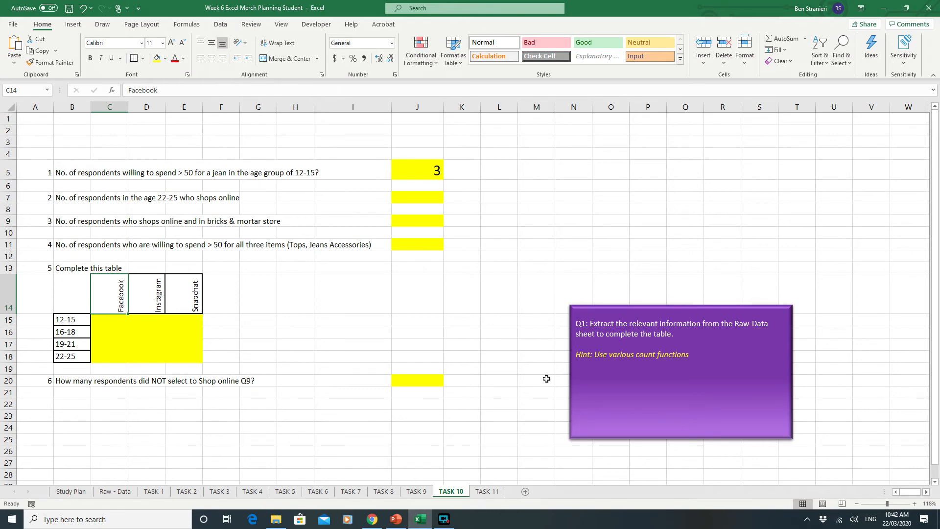
Step: Enter a COUNTBLANK formula in J20 of TASK 10 over the Q9 Online range 'Raw - Data'!Q4:Q105
{"action": "left_click", "coordinate": [415, 384]}
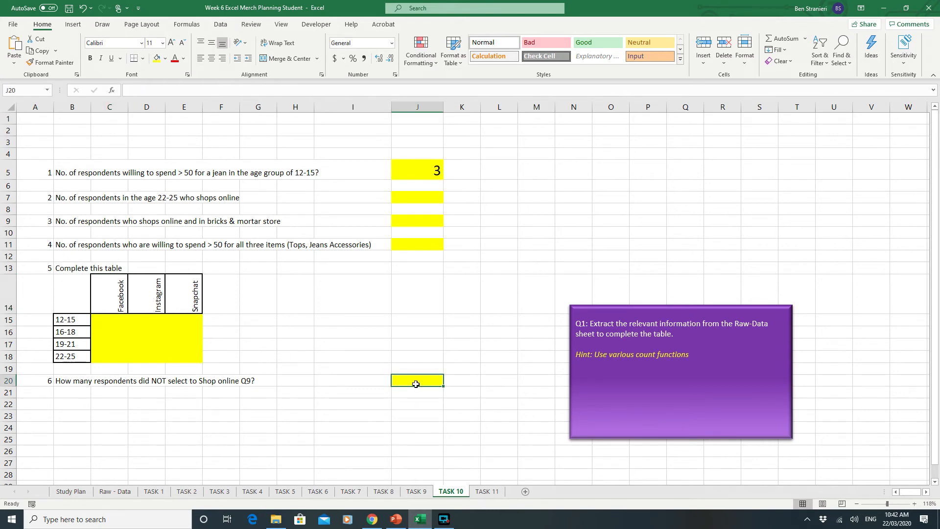
{"action": "type", "text": "="}
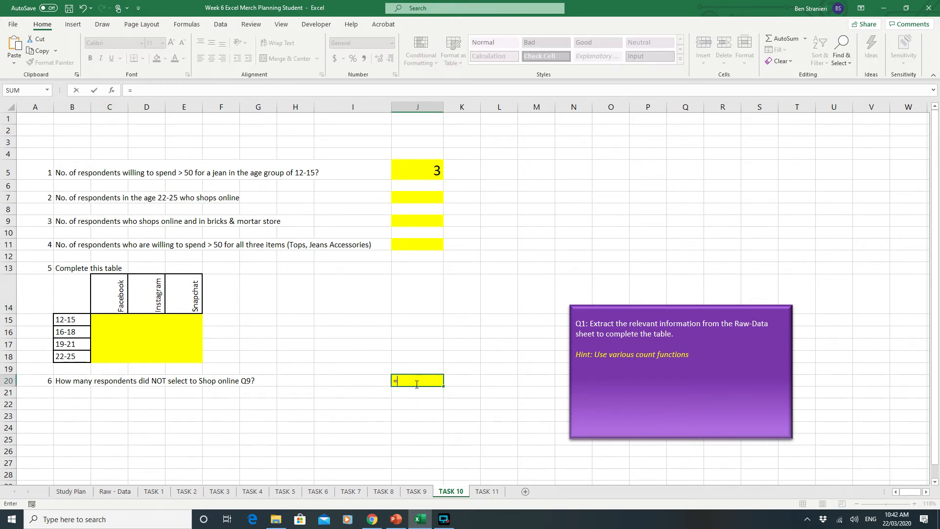
{"action": "type", "text": "count"}
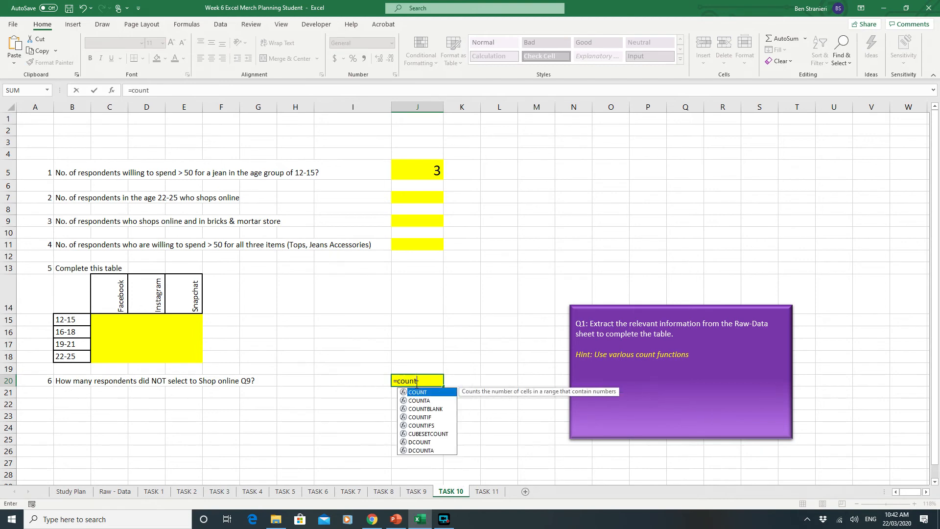
{"action": "type", "text": "blan"}
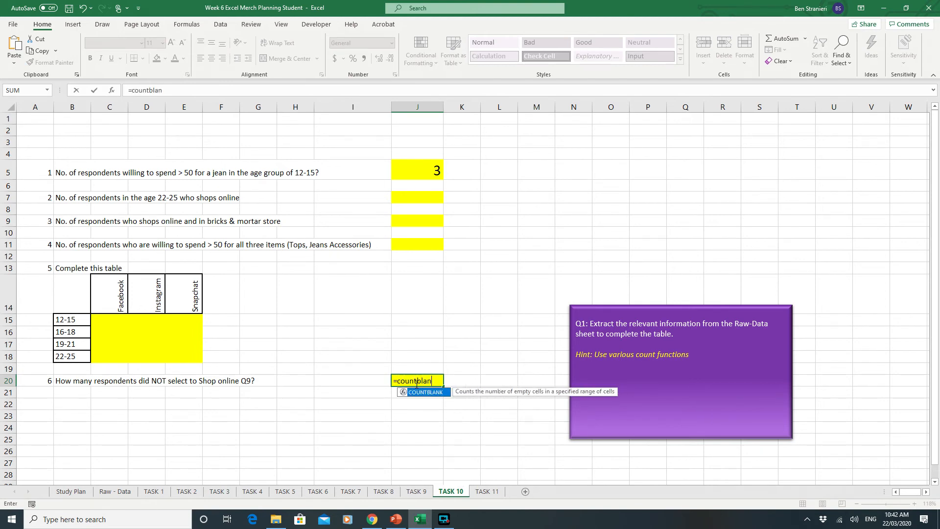
{"action": "type", "text": "k("}
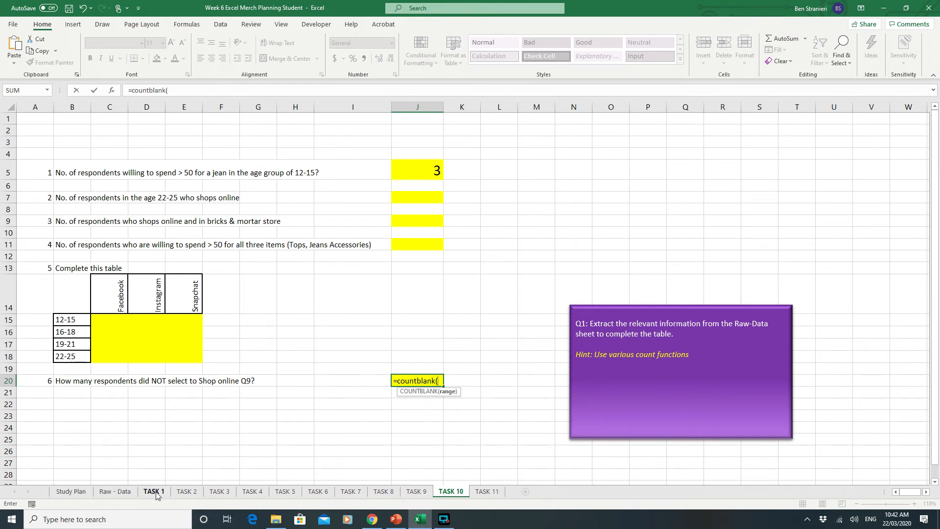
{"action": "left_click", "coordinate": [115, 491]}
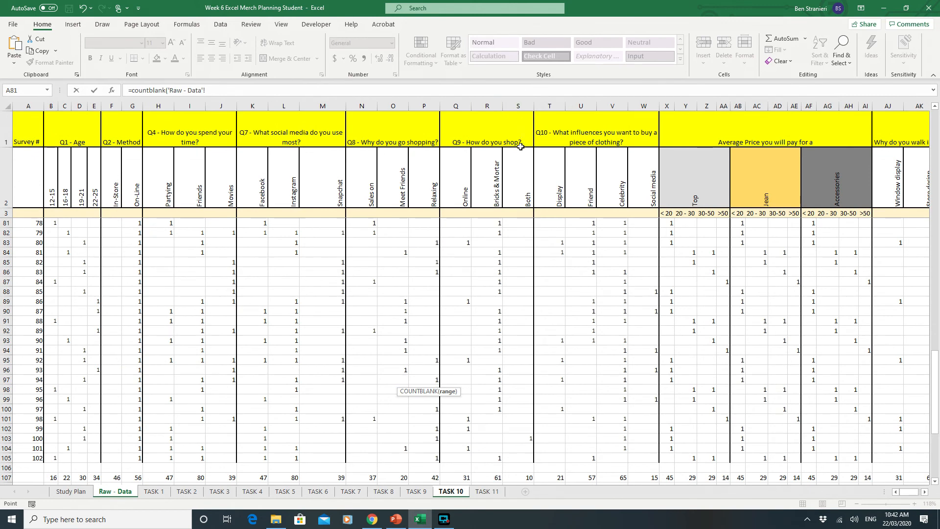
{"action": "mouse_move", "coordinate": [463, 223]}
{"action": "left_mouse_down"}
{"action": "mouse_move", "coordinate": [460, 455]}
{"action": "mouse_move", "coordinate": [440, 523]}
{"action": "mouse_move", "coordinate": [465, 349]}
{"action": "mouse_move", "coordinate": [480, 2]}
{"action": "mouse_move", "coordinate": [447, 213]}
{"action": "mouse_move", "coordinate": [460, 221]}
{"action": "left_mouse_up"}
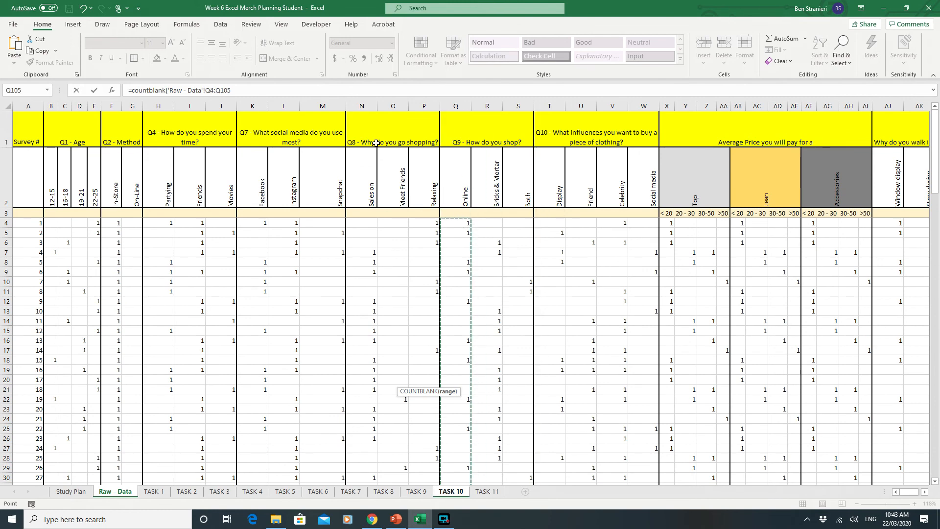
{"action": "left_click", "coordinate": [241, 93]}
{"action": "key", "text": "Return"}
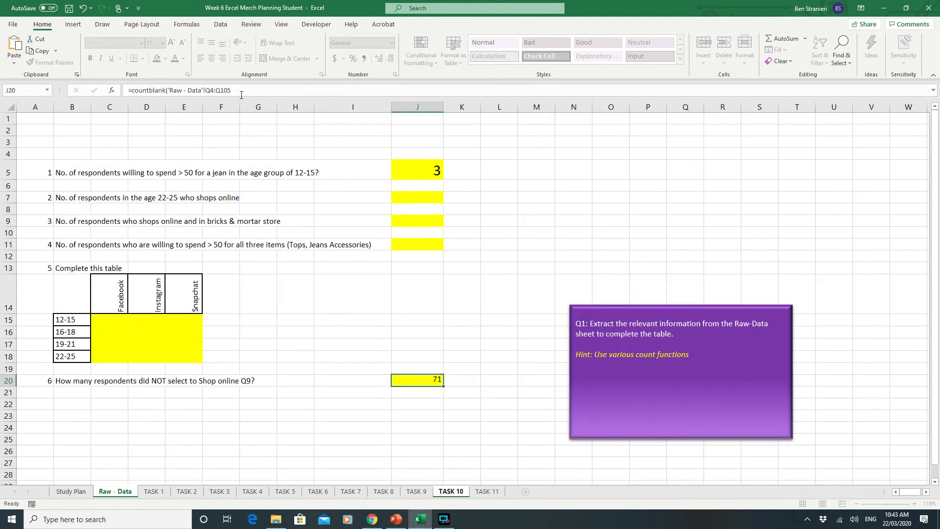
Step: Inspect the COUNTBLANK formula in J20 and leave the cell
{"action": "left_click", "coordinate": [426, 382]}
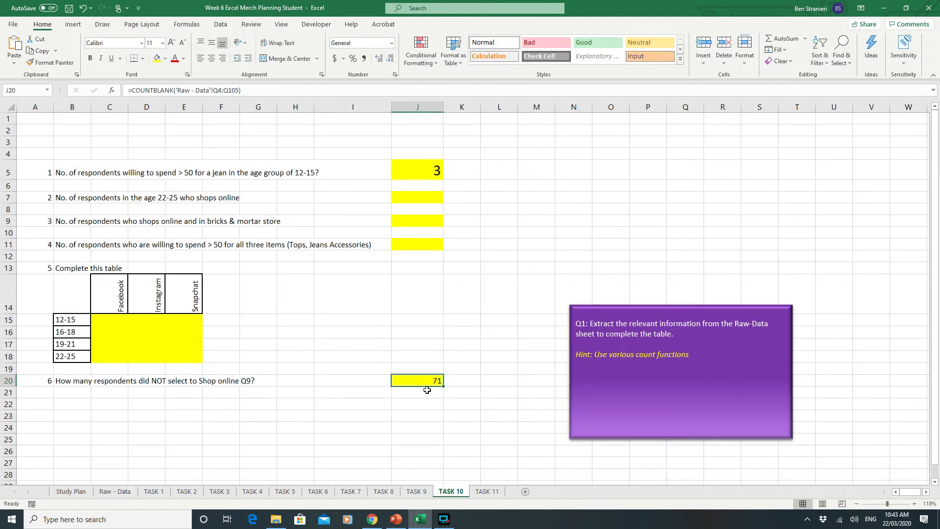
{"action": "double_click", "coordinate": [432, 380]}
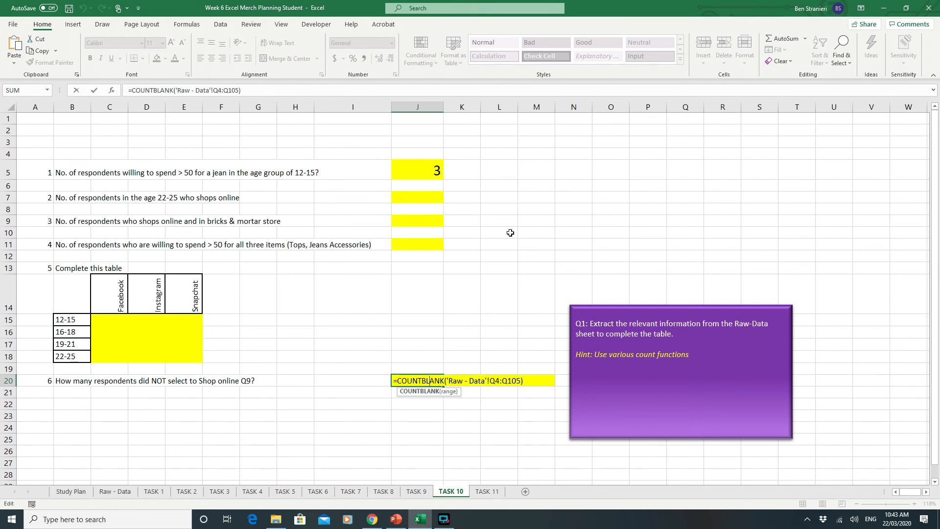
{"action": "left_click", "coordinate": [469, 288]}
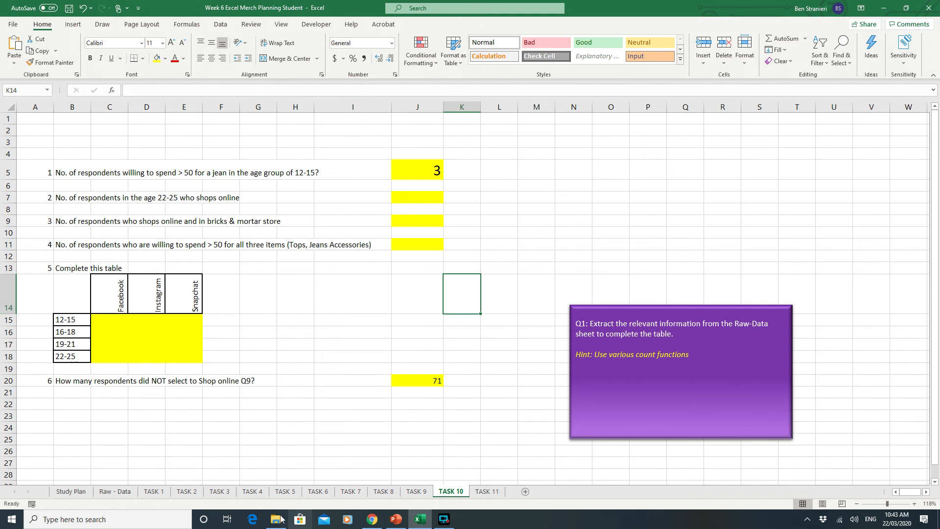
{"action": "left_click", "coordinate": [115, 491]}
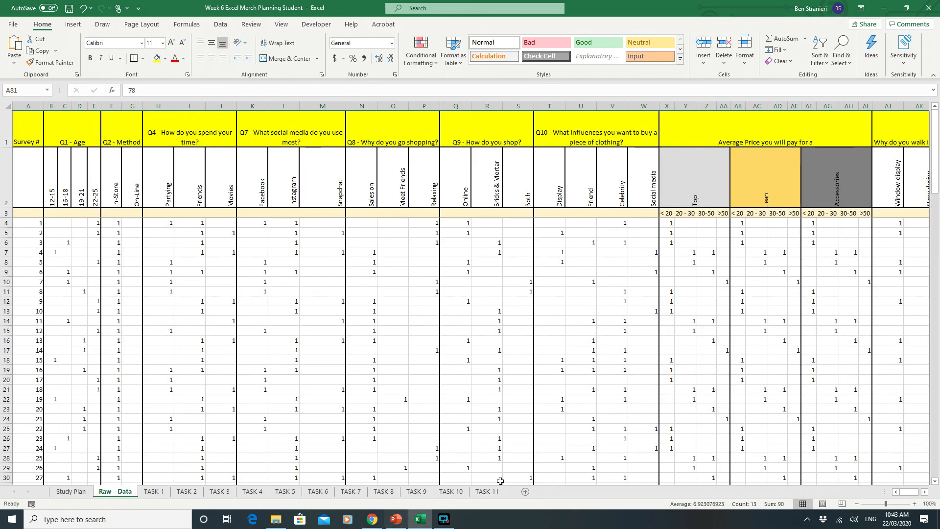
{"action": "mouse_move", "coordinate": [445, 524]}
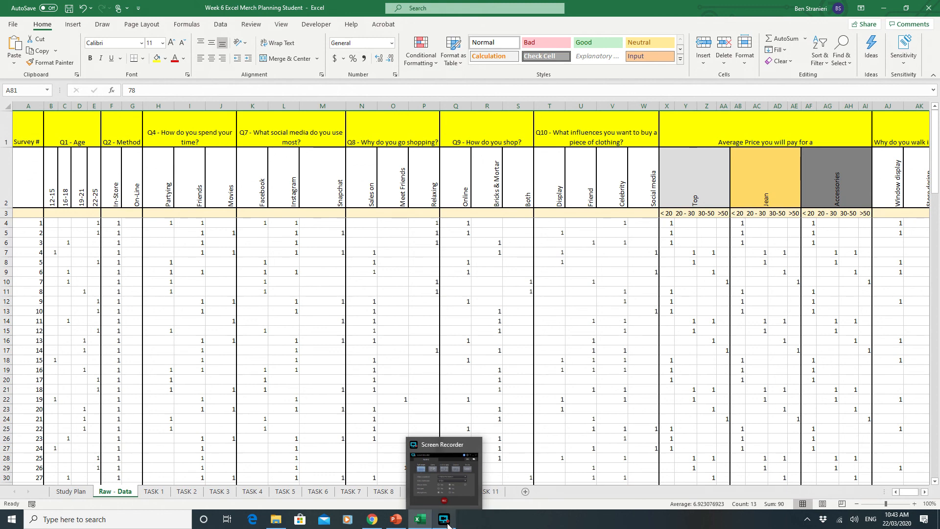
{"action": "mouse_move", "coordinate": [456, 506]}
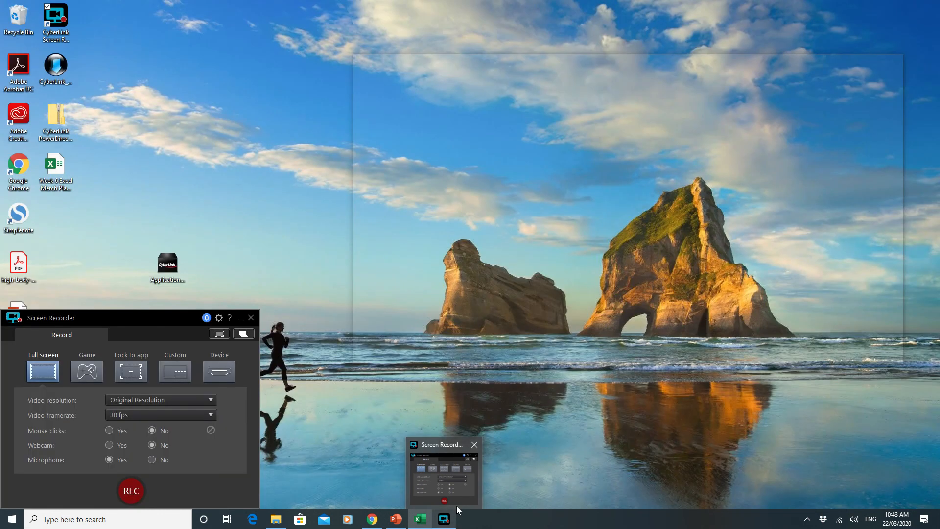